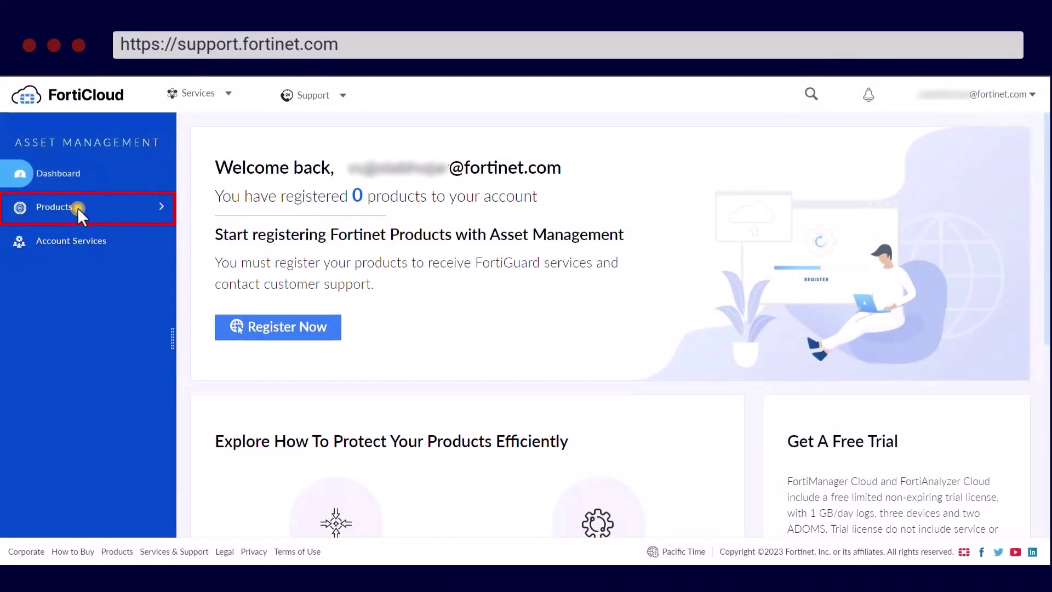
From Products > Product List, register the pasted FortiRecon code as a non-government user.
left_click(77, 207)
left_click(103, 233)
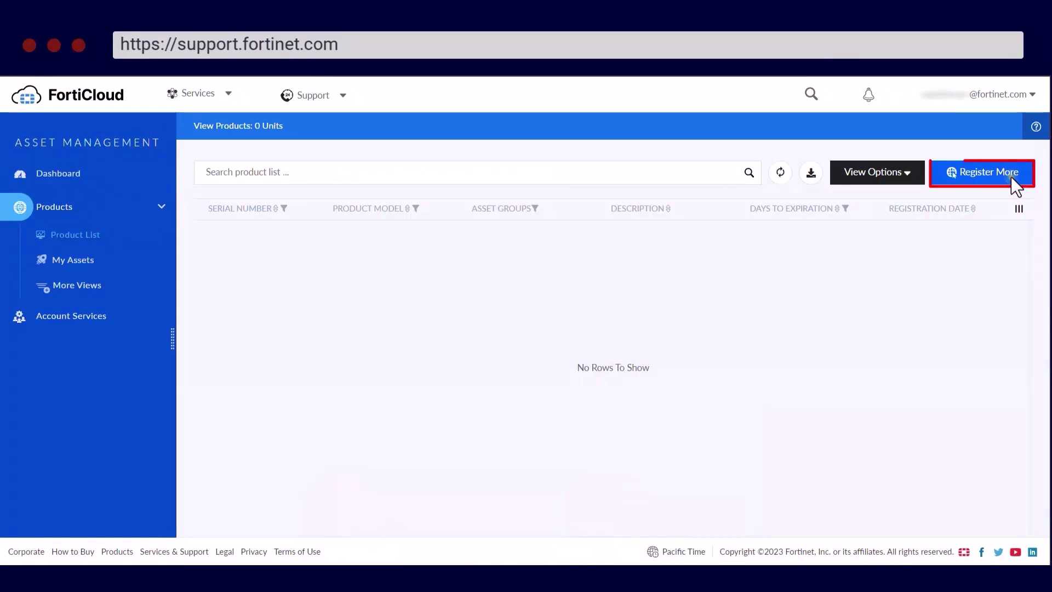
left_click(952, 173)
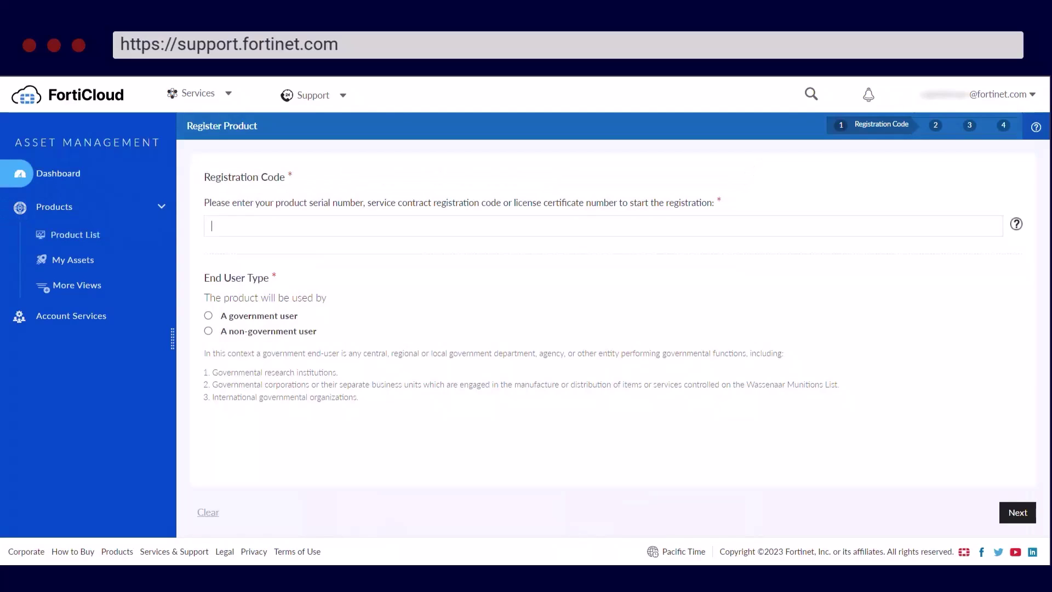
key("ctrl+v")
left_click(208, 331)
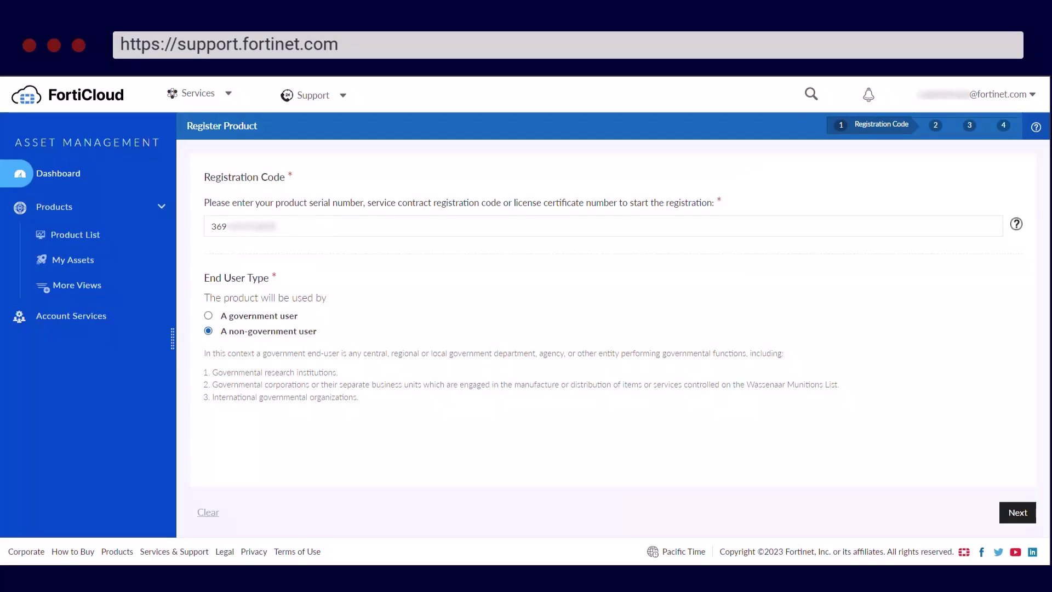
left_click(1023, 517)
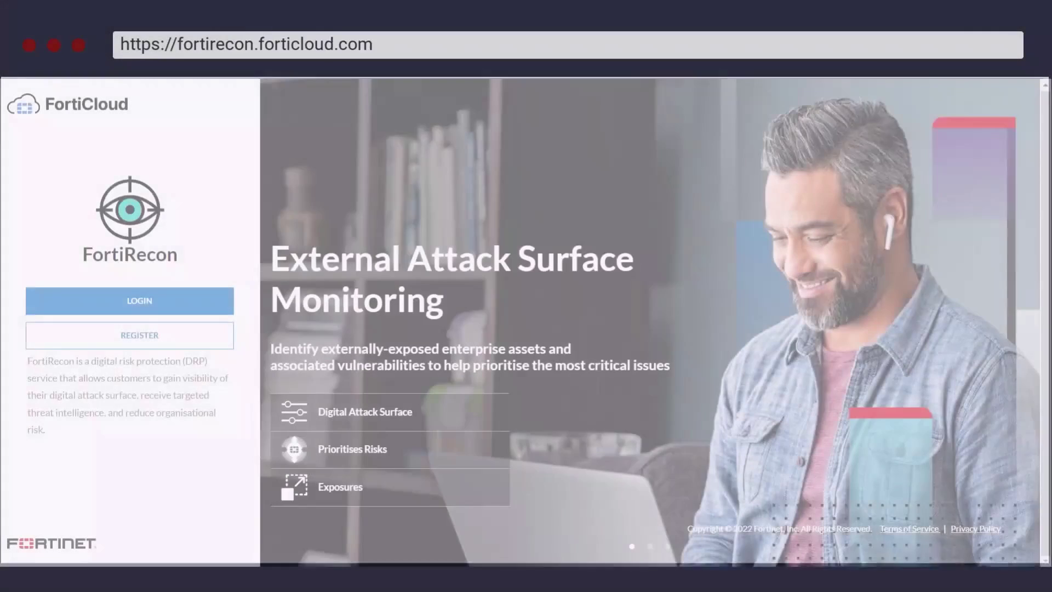
Log in to FortiRecon from its landing page.
left_click(177, 303)
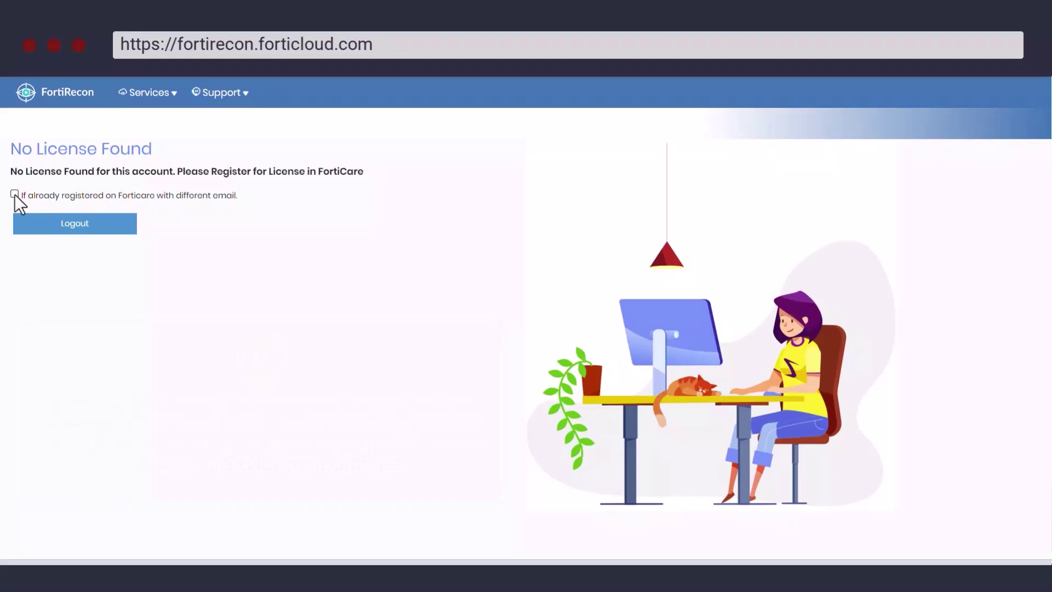
left_click(14, 194)
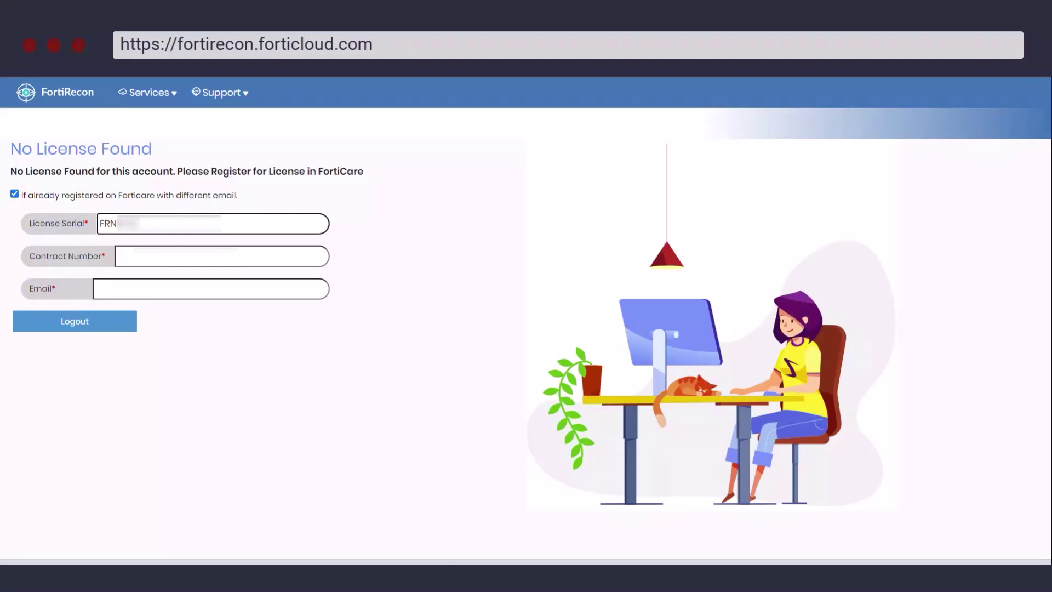
key("Tab")
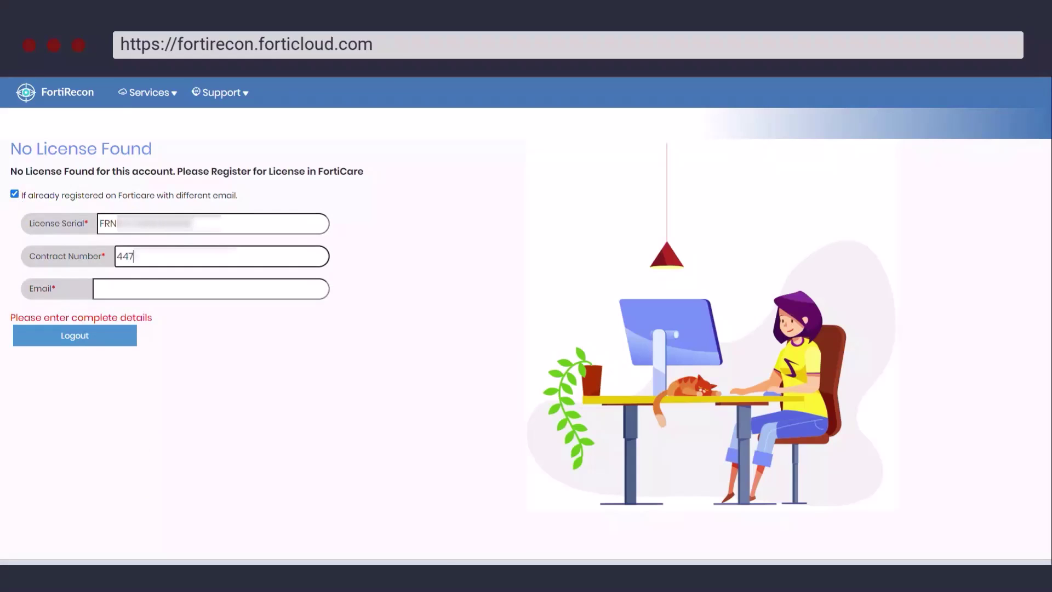
key("Tab")
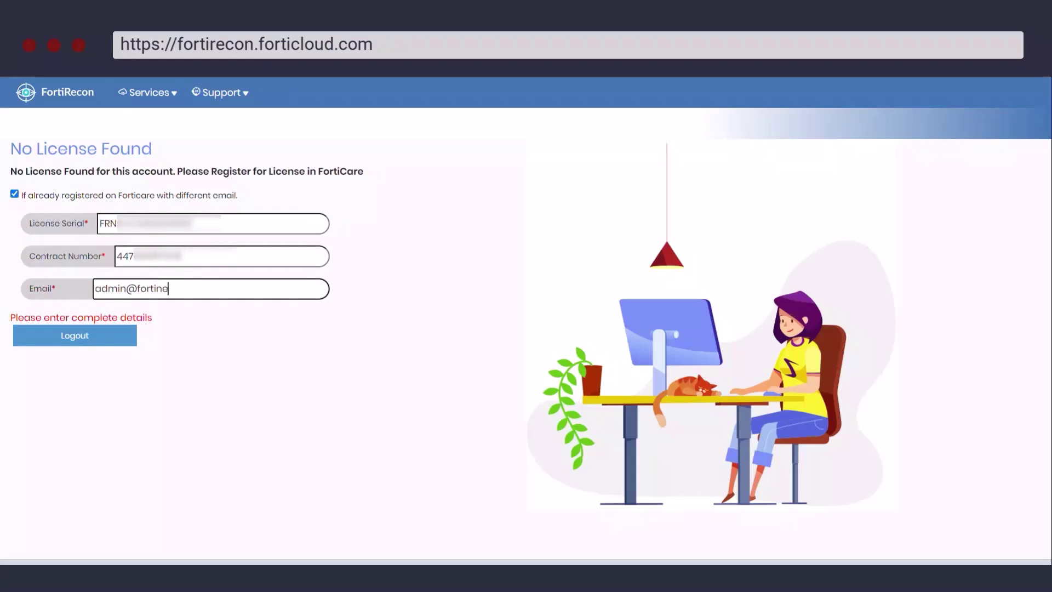
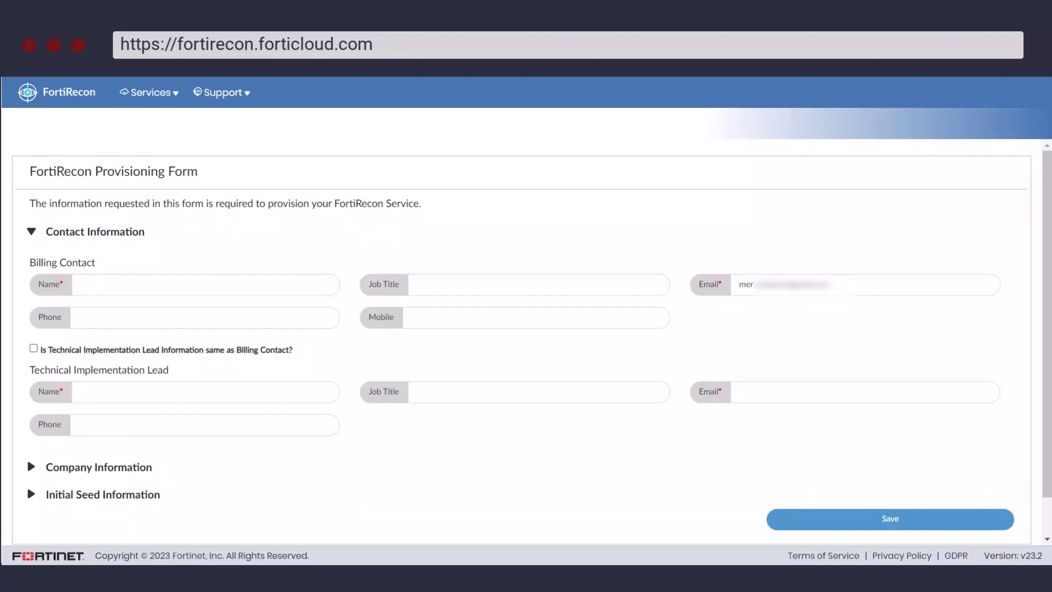
Enter the billing contact name, job title and phone numbers, and copy them to the technical lead.
type("Fo")
key("Tab")
type("Sec")
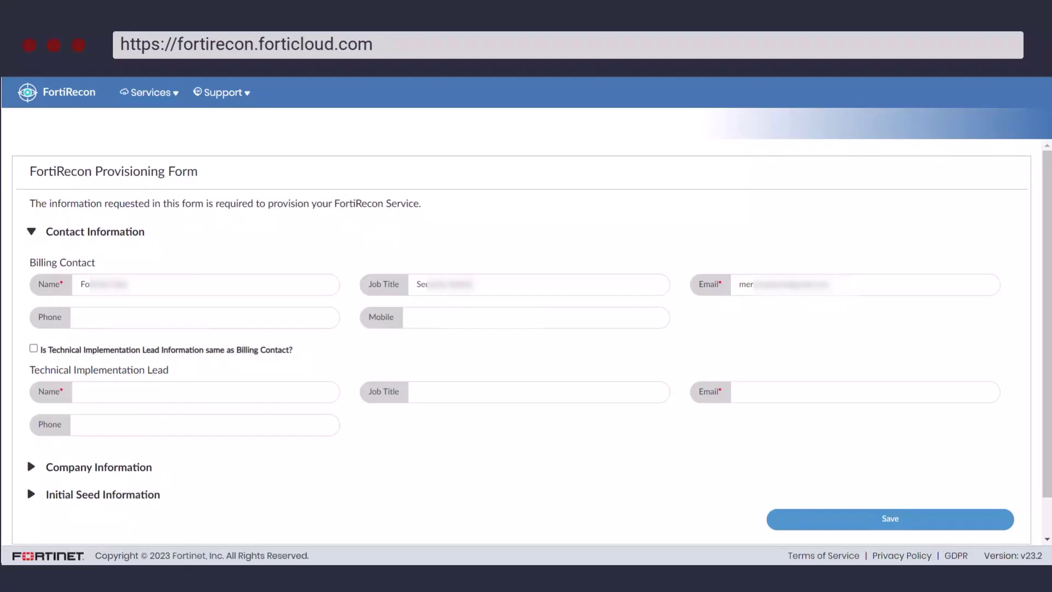
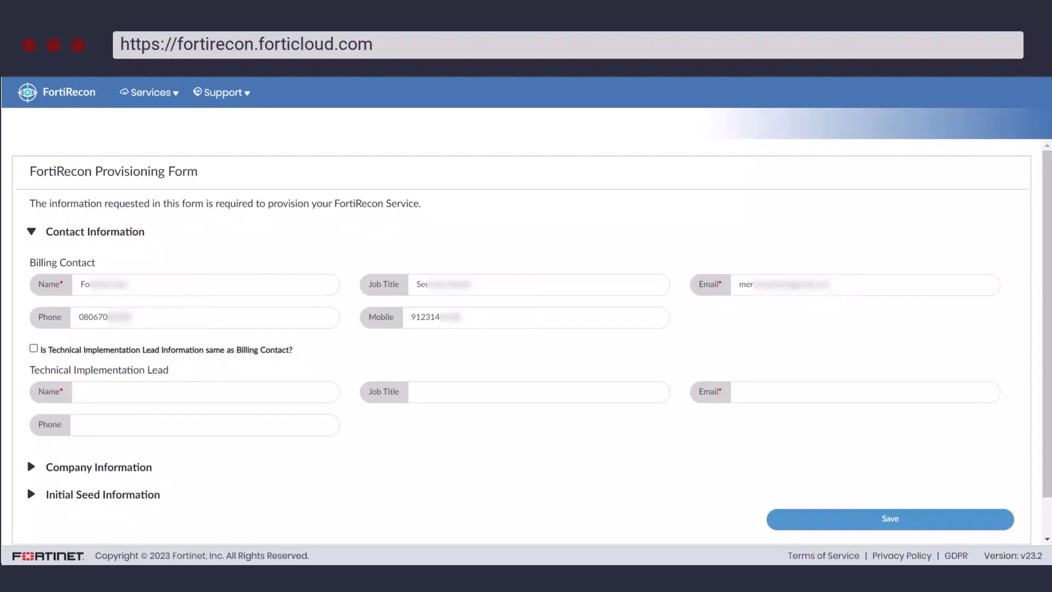
left_click(34, 349)
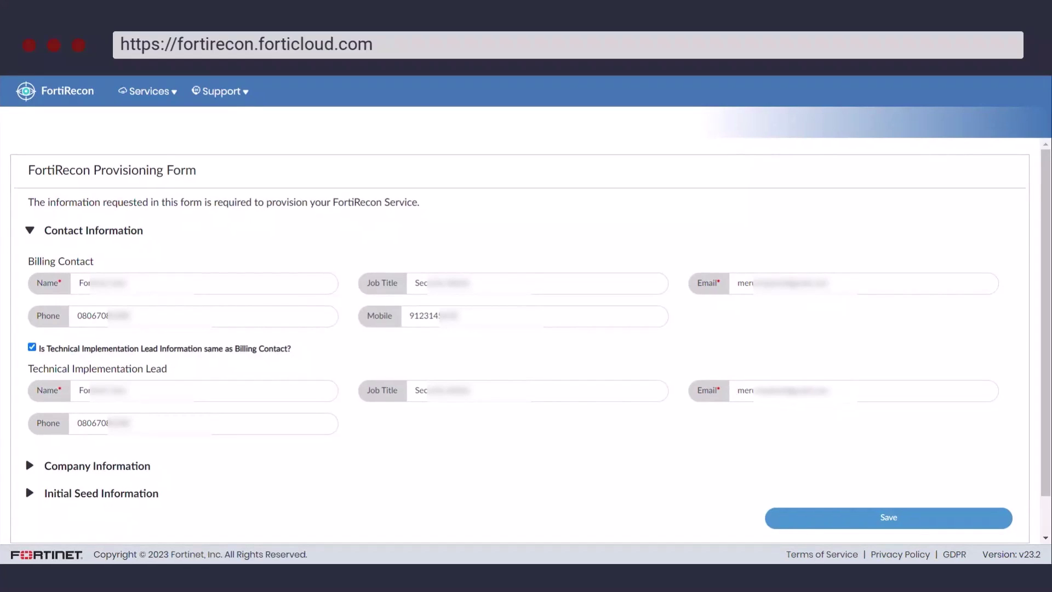
left_click(97, 466)
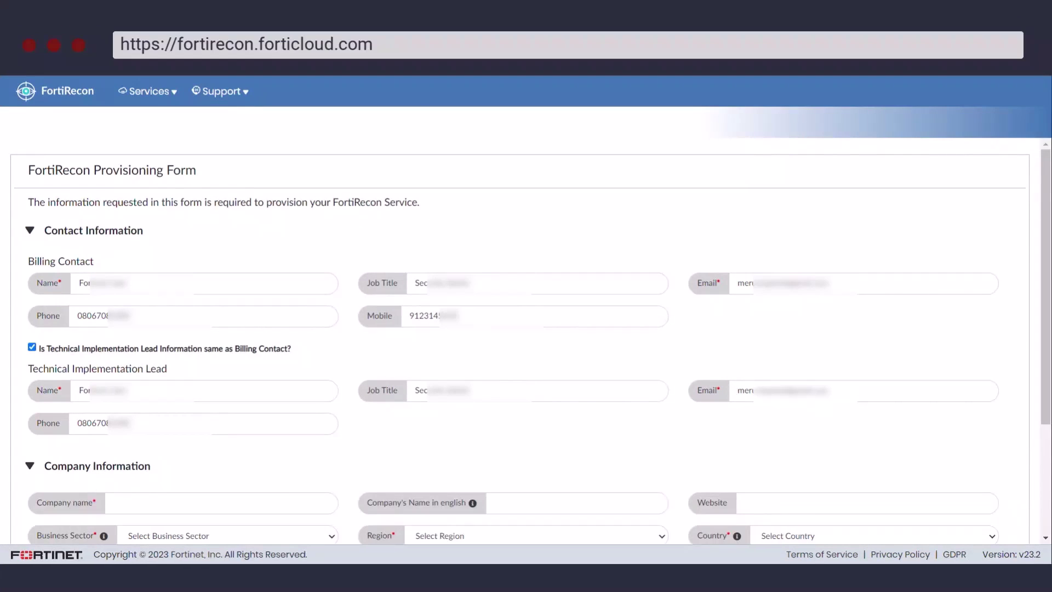
scroll(526, 334, "down", 3)
type("For")
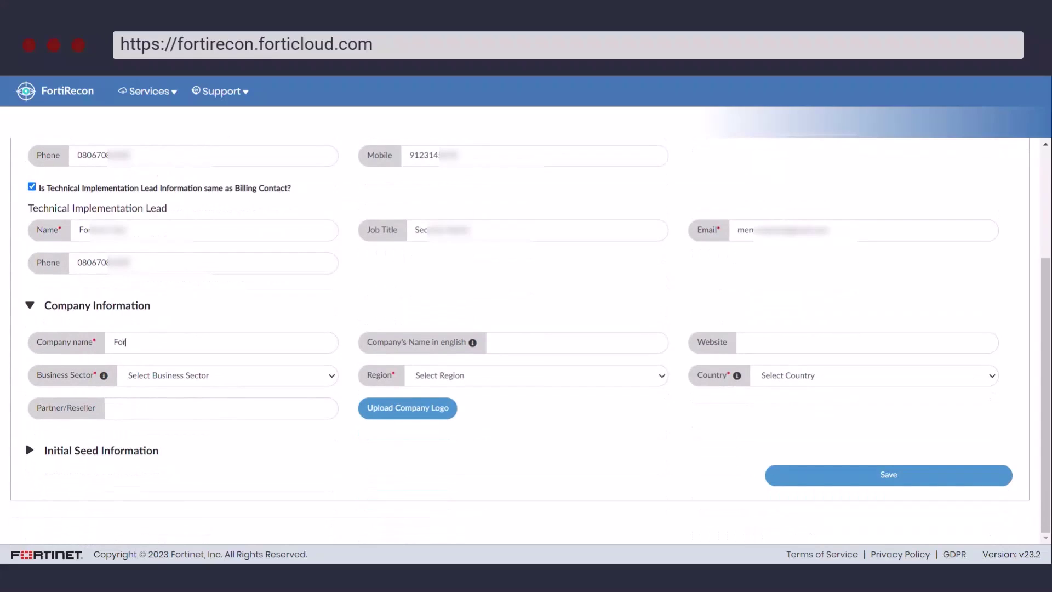
type("tinet")
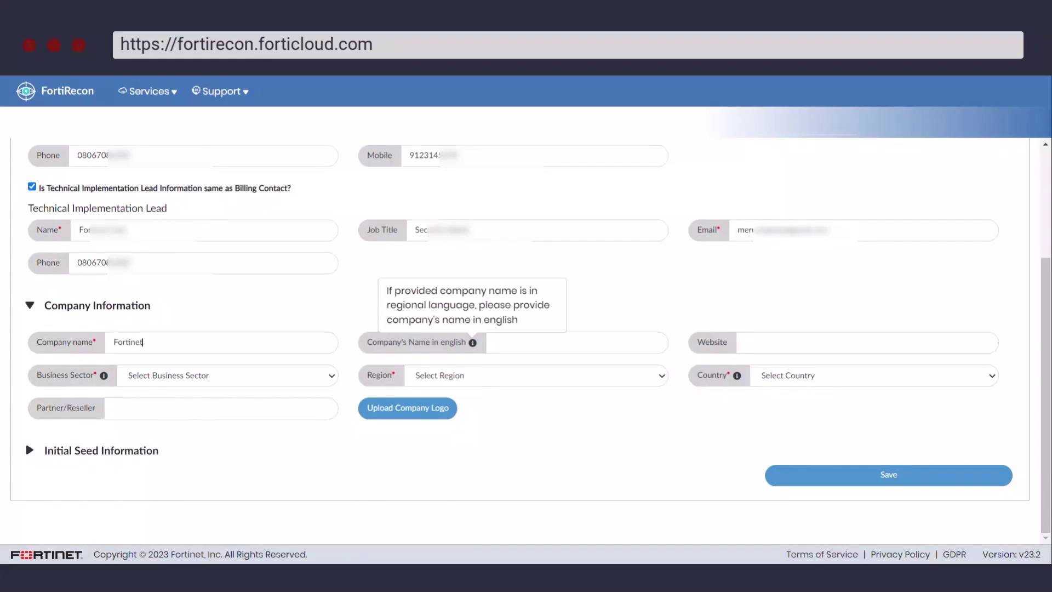
key("Tab")
key("Tab")
type("https://www.")
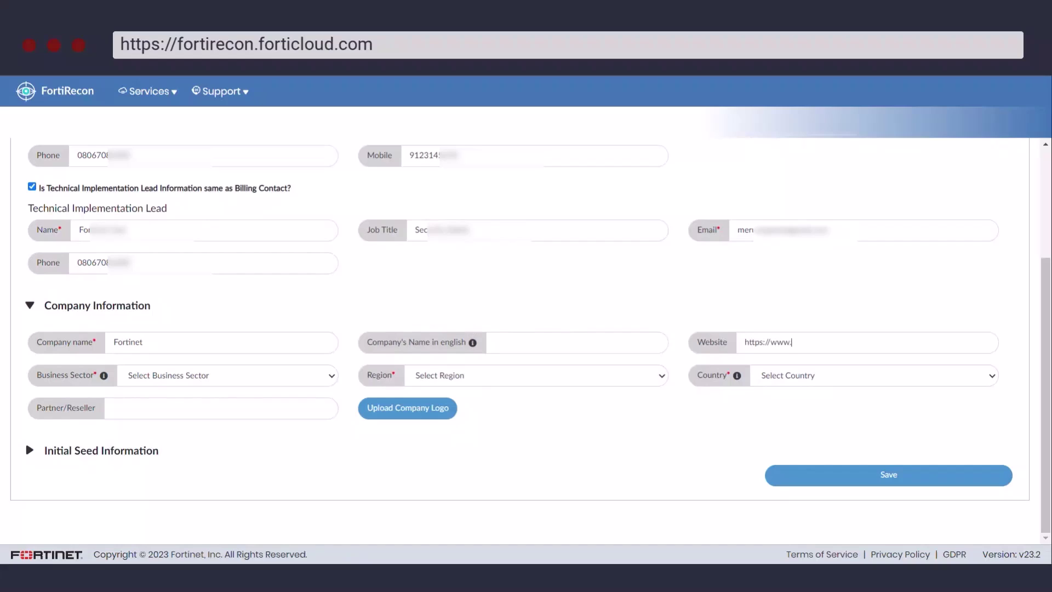
type("fortinet.com")
key("Tab")
key("space")
key("Down")
key("Down")
key("Down")
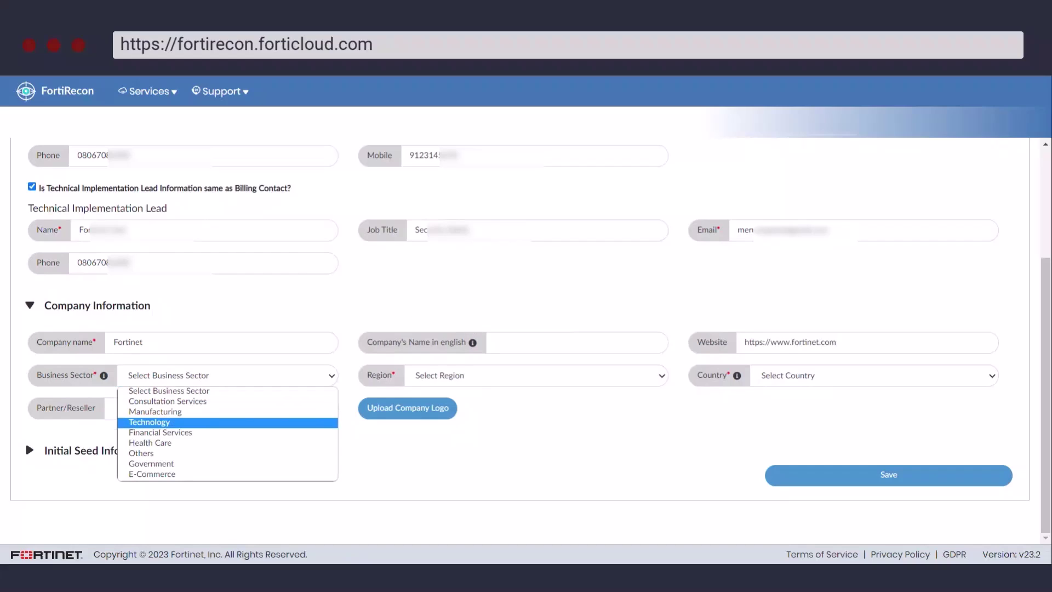
key("Return")
key("Tab")
Set region Asia Pacific and Japan, country India, and partner/reseller Fortinet Partner.
key("space")
key("Down")
key("Down")
key("Down")
key("Return")
key("Tab")
key("space")
type("India")
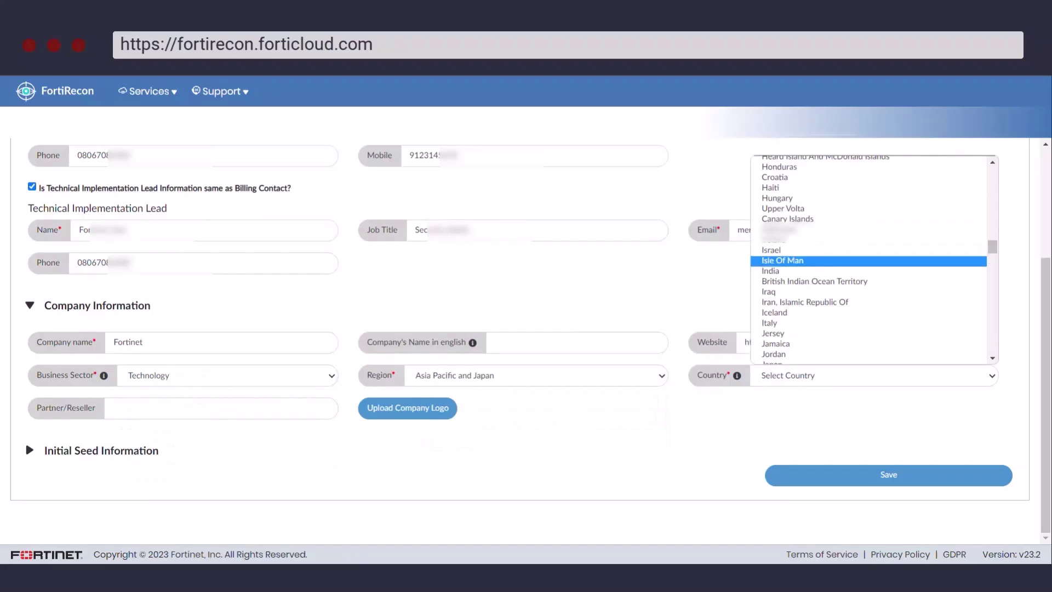
key("Return")
key("Tab")
type("Fortinet Partner")
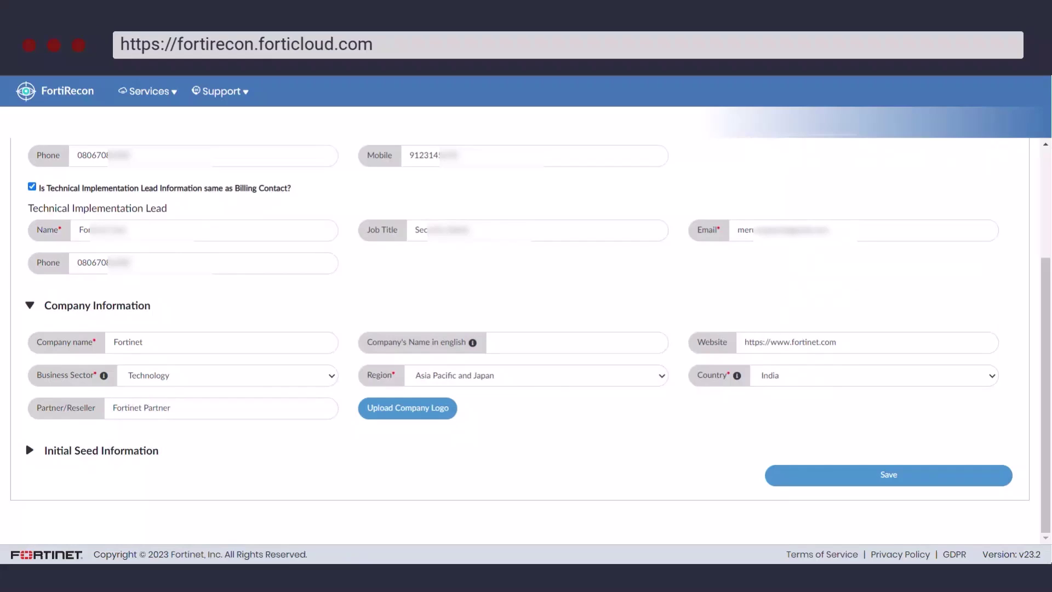
Upload Fortinet_logo as the company logo.
left_click(433, 410)
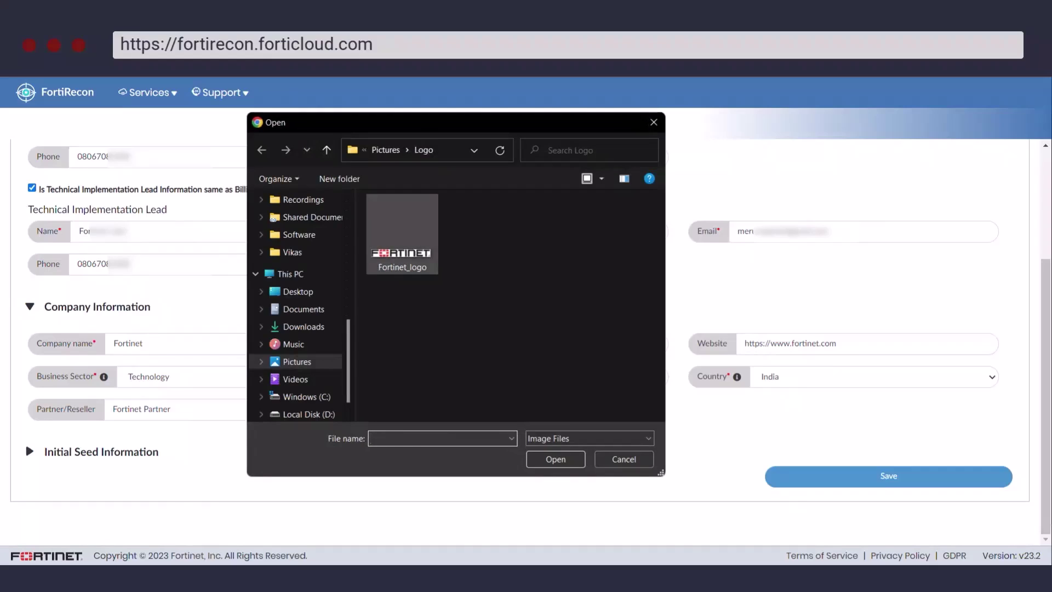
left_click(403, 233)
left_click(555, 459)
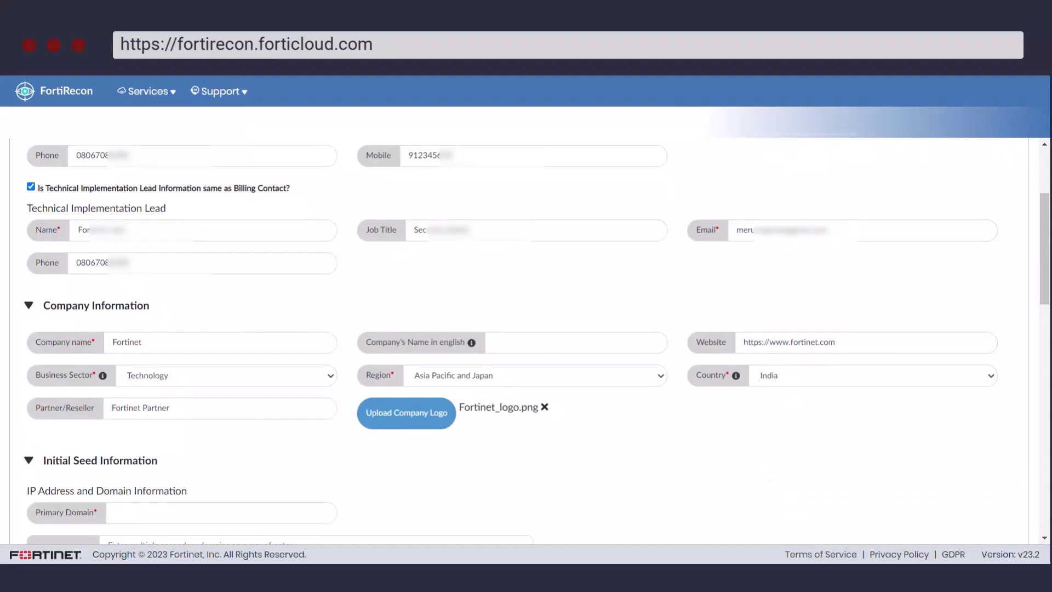
Enter the primary domain, secondary domain fortiguard.com, and subdomains globalctrl/globalguard.fortinet.net.
scroll(763, 487, "down", 5)
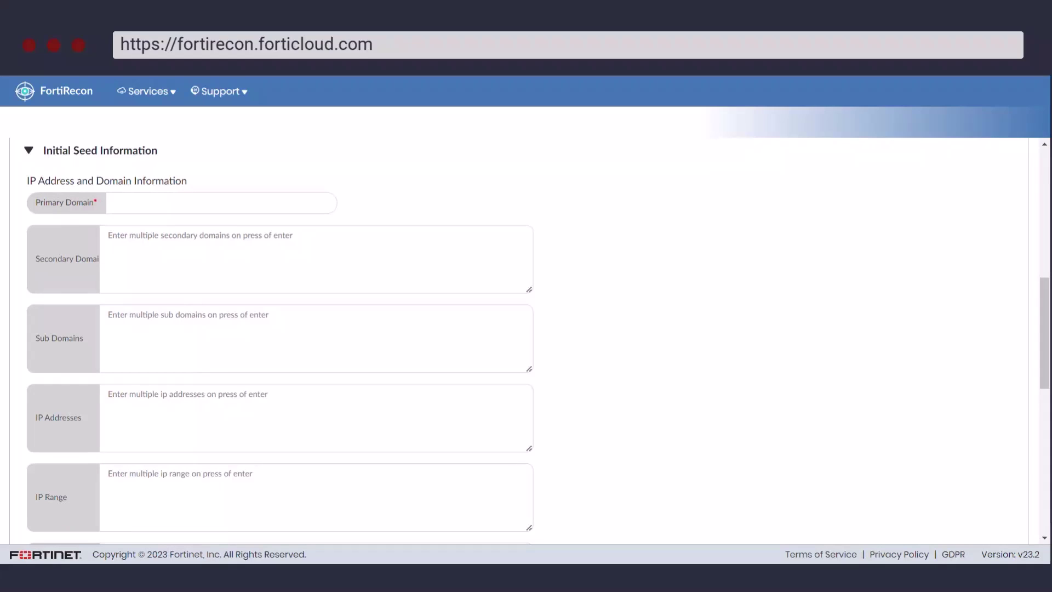
type("for")
type("tinet")
type(".com")
key("Tab")
type("fort")
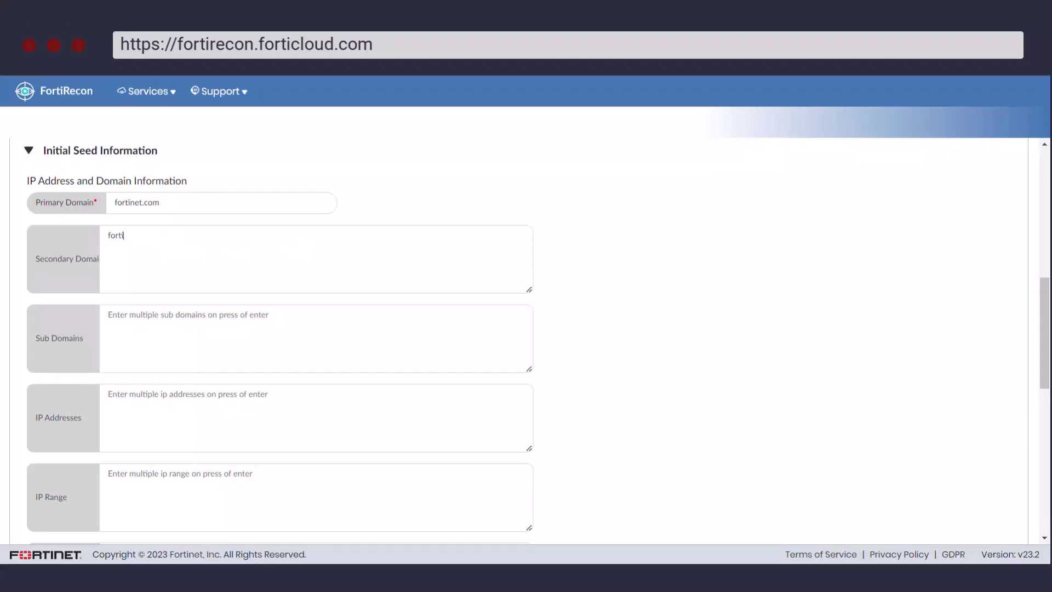
type("iguard.com")
key("Tab")
type("globalctrl.f")
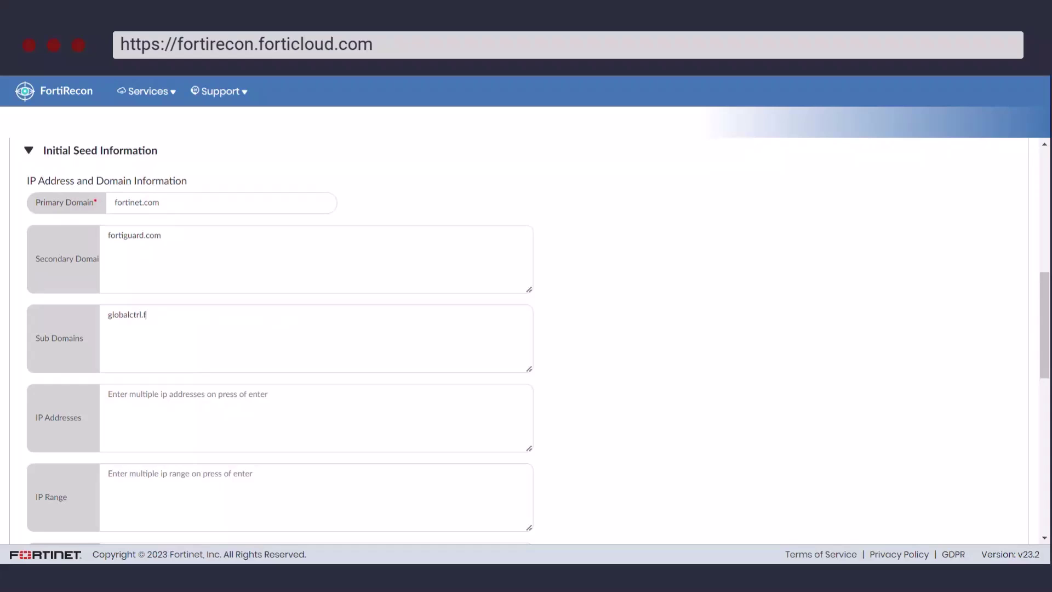
type("ortinet.net ")
type("globalguard.fortinet")
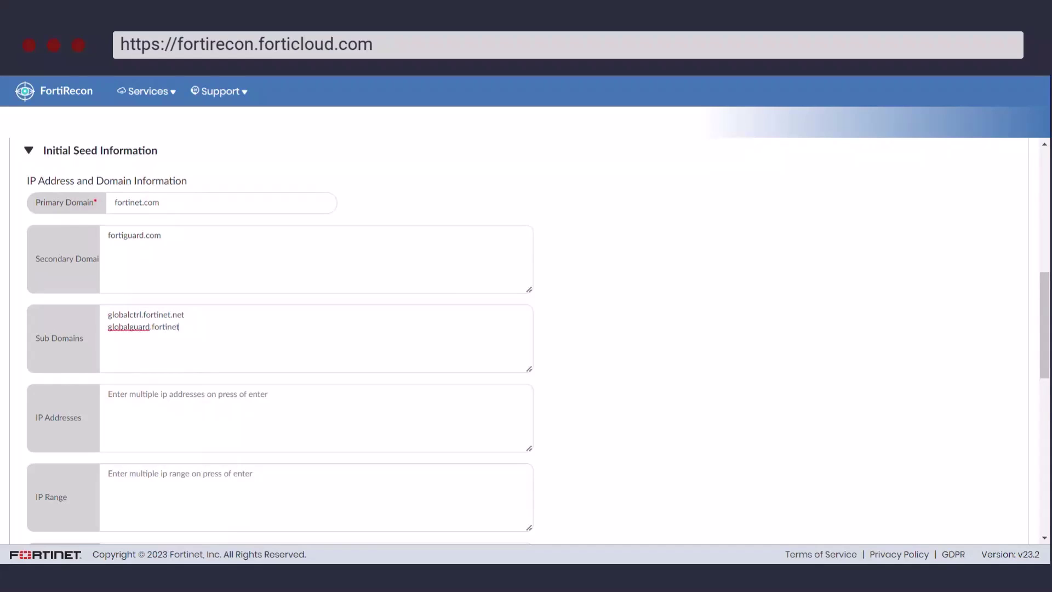
type(".net")
Add three seed IP addresses (23.185…, 34.201…, 54.231…) and two IP ranges.
key("Tab")
type("23.185.")
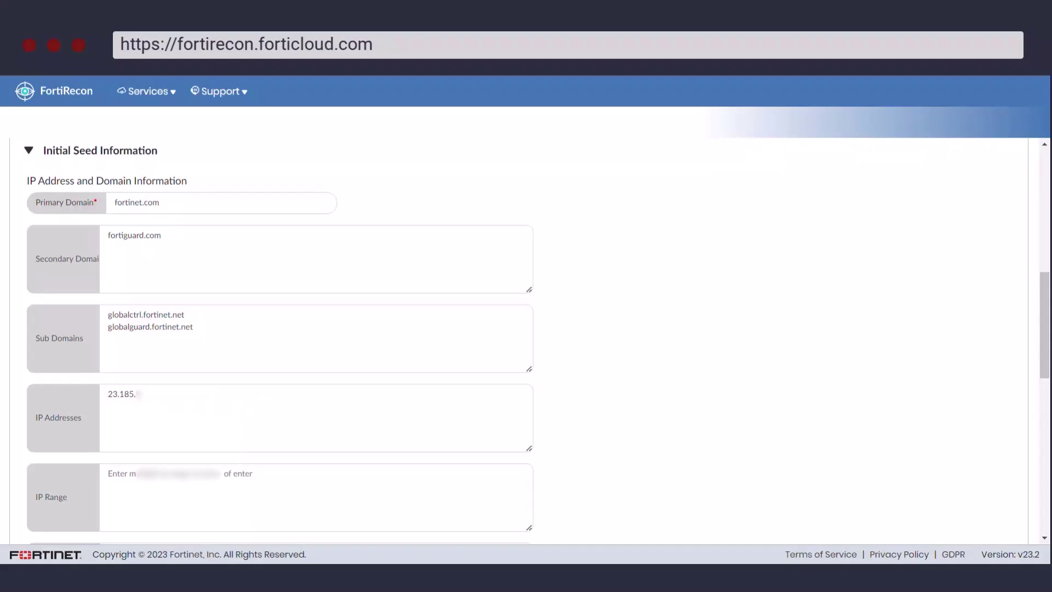
key("Return")
type("34.201.")
key("Return")
type("54.231.")
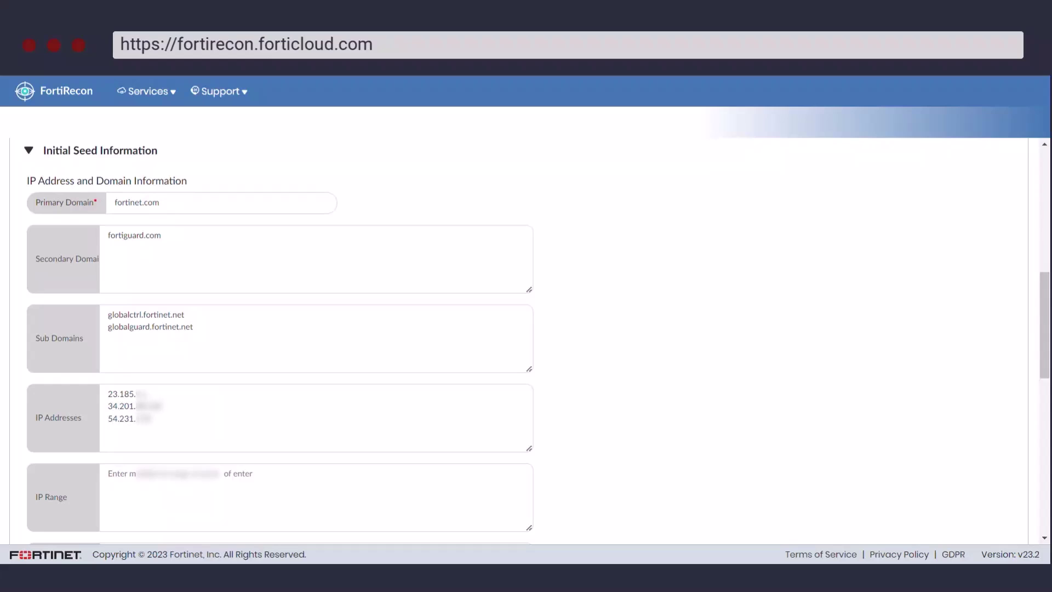
key("Tab")
type("172")
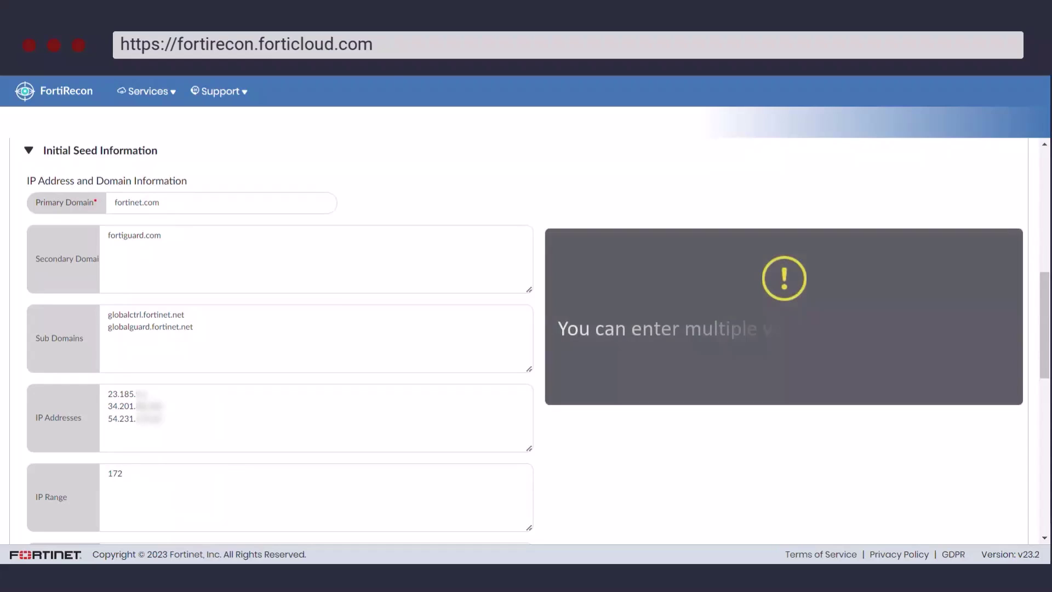
type(".16.")
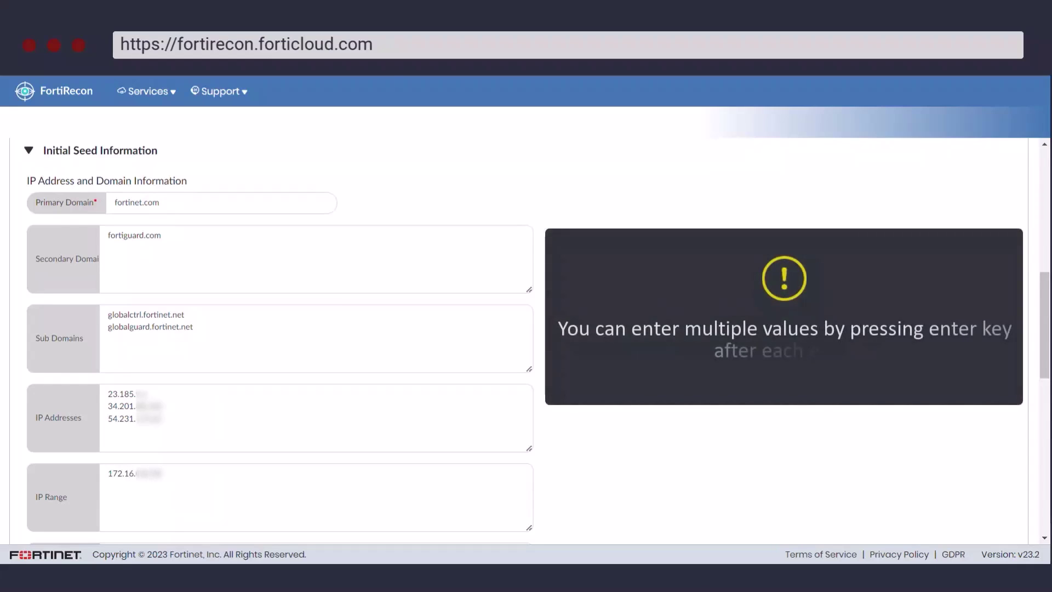
key("Return")
type("34.14.0/16")
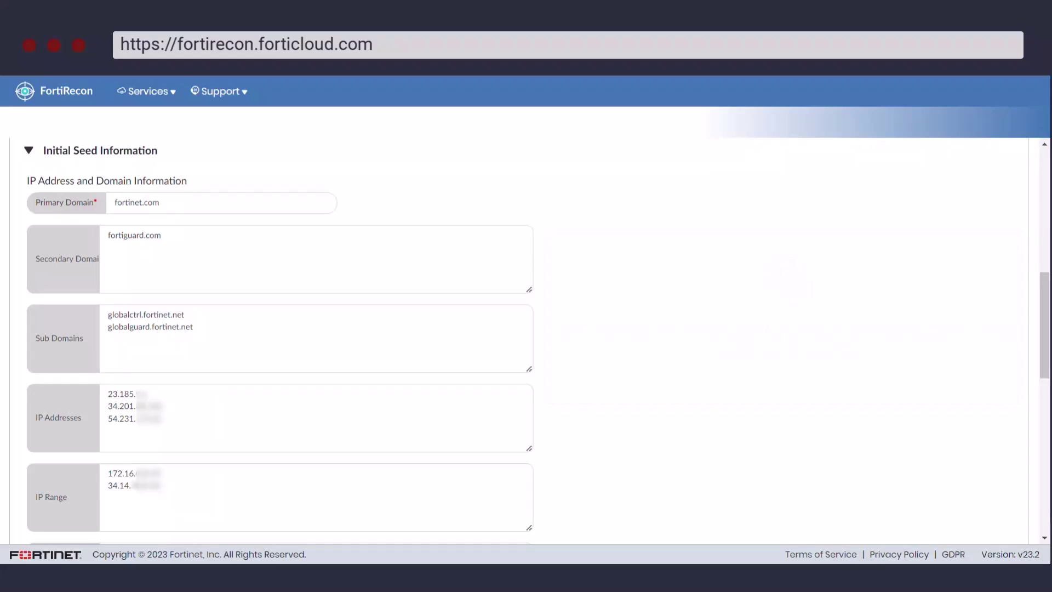
Enter ASN 13335 and add FortiRecon and FortiPhish to the customer brand names.
scroll(526, 340, "down", 1)
scroll(526, 340, "down", 1)
scroll(526, 340, "down", 1)
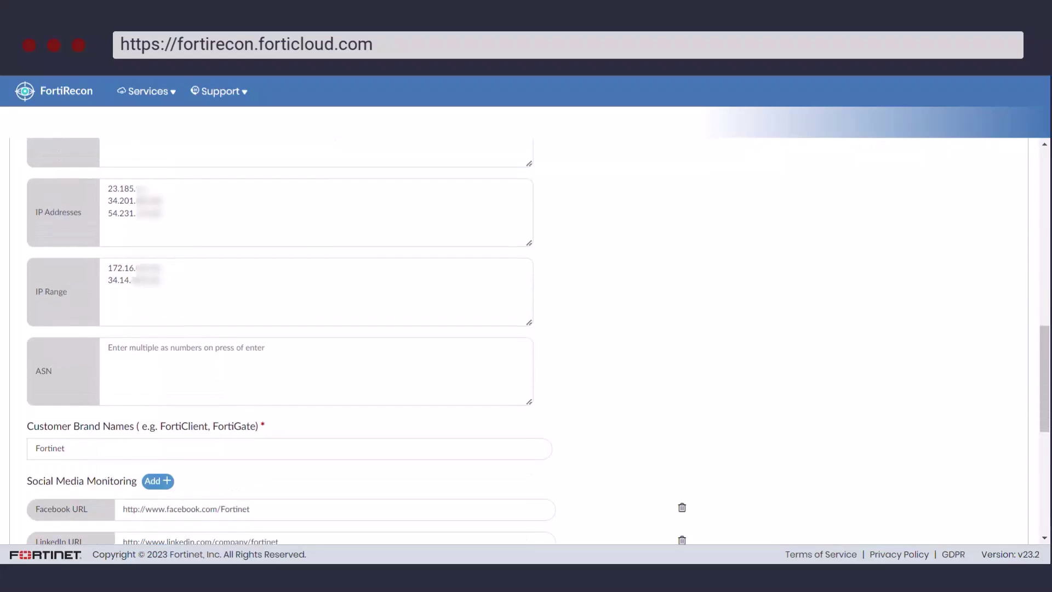
scroll(526, 340, "down", 2)
type("13")
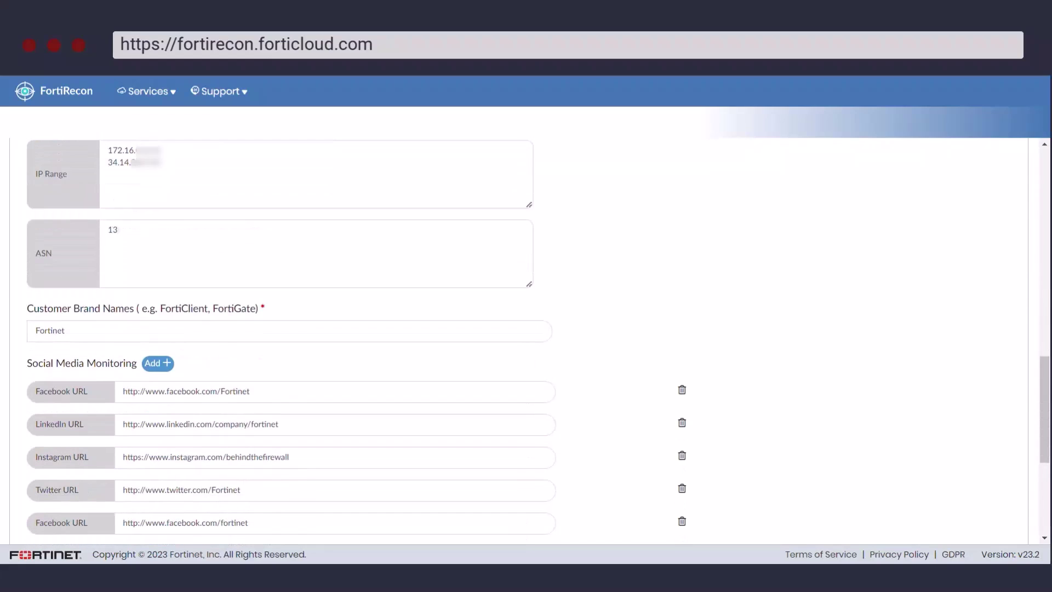
type("335")
type("Forti")
type("Recon, Fort")
type("i")
type("Phish")
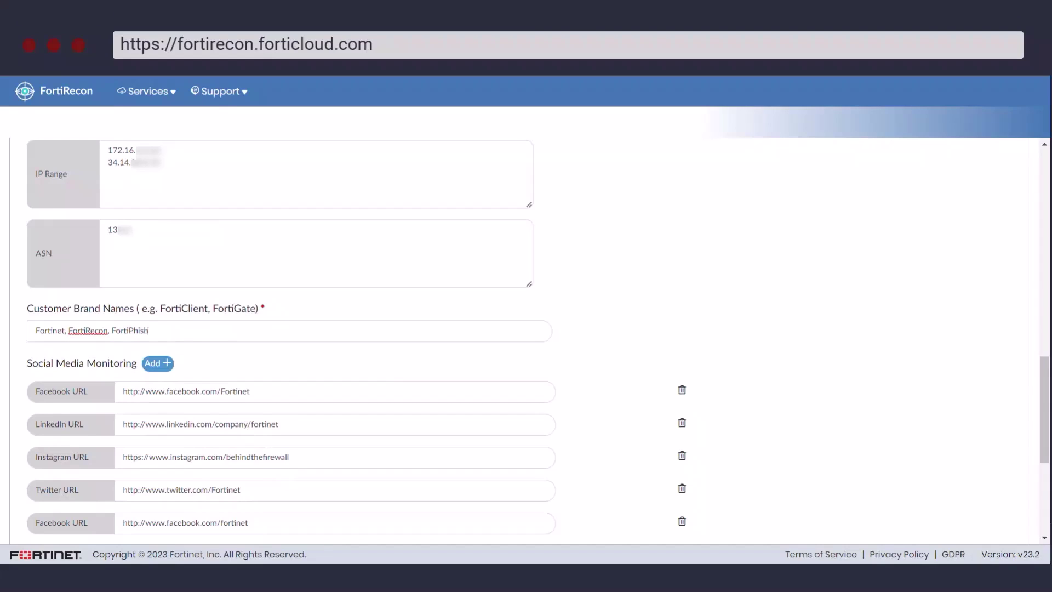
scroll(527, 329, "down", 2)
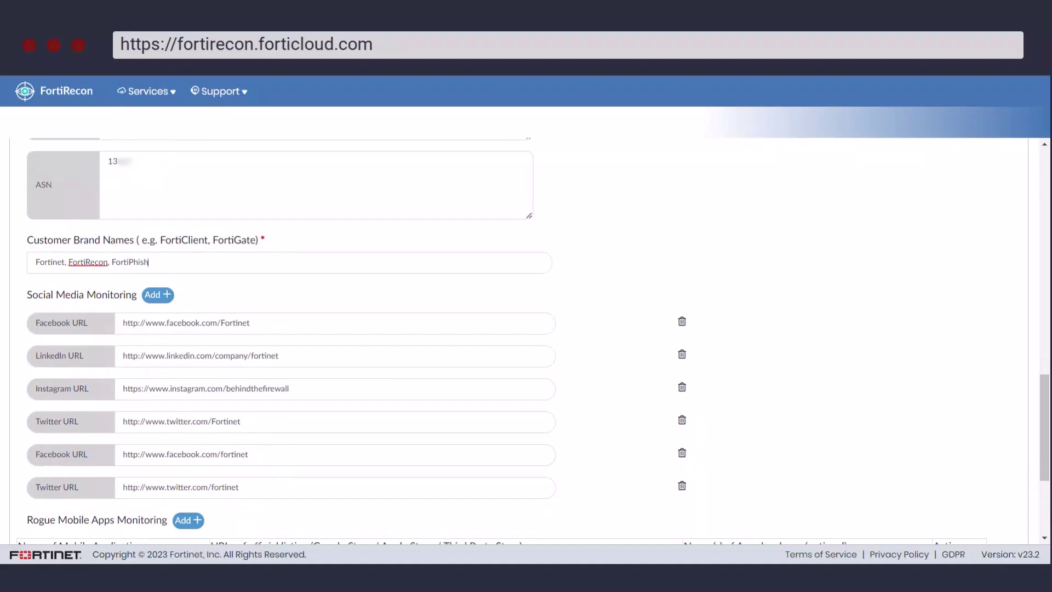
scroll(526, 329, "down", 2)
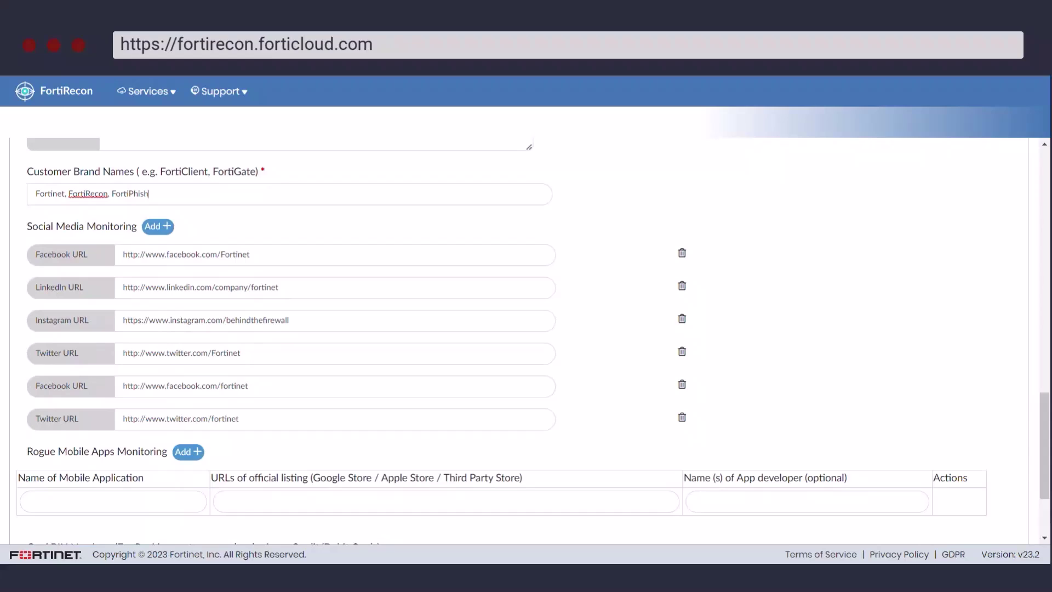
Add a social media monitoring row, then delete the empty row again.
left_click(165, 227)
left_click(70, 452)
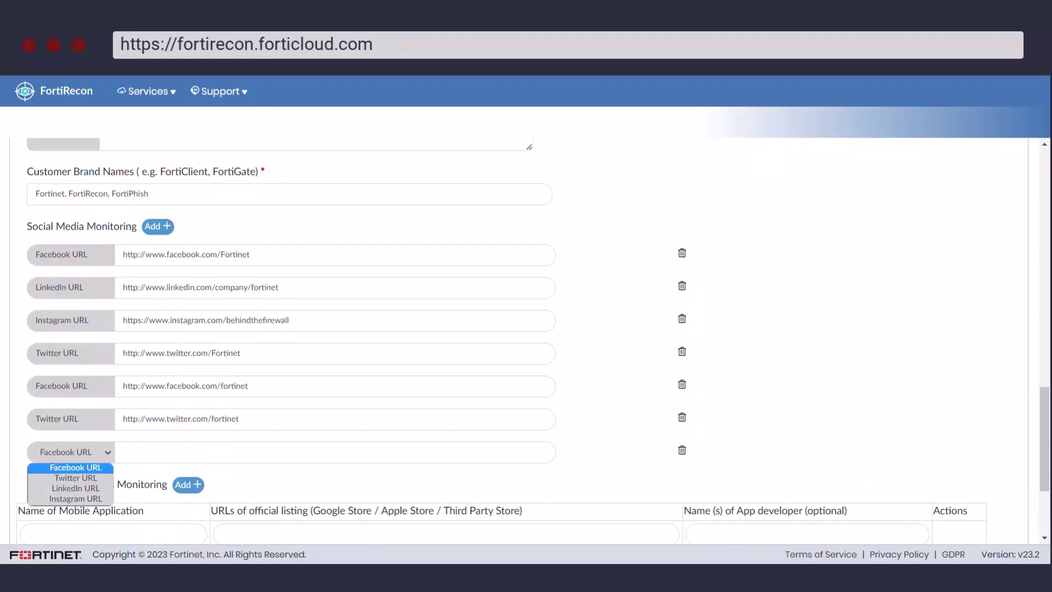
key("Return")
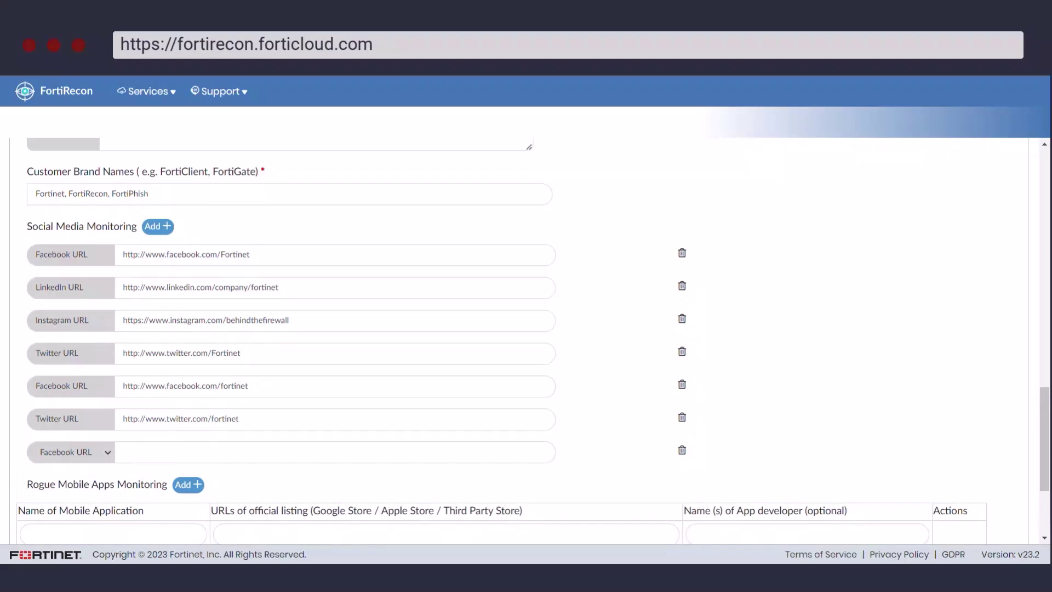
left_click(682, 450)
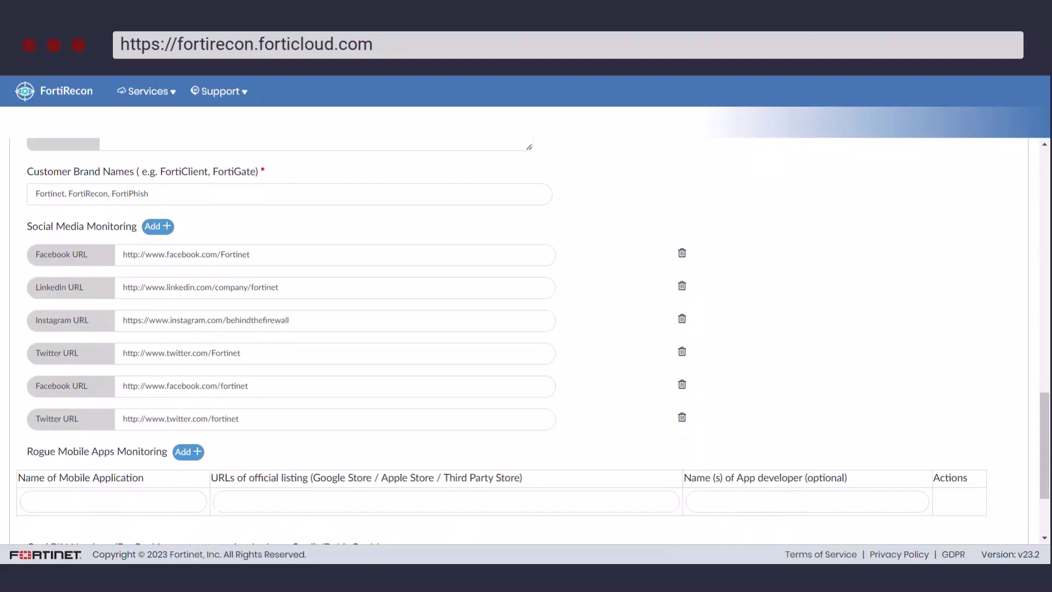
Add FortiClient as a rogue mobile app with its Play Store URL and developer Fortinet.
scroll(526, 340, "down", 3)
type("Forti")
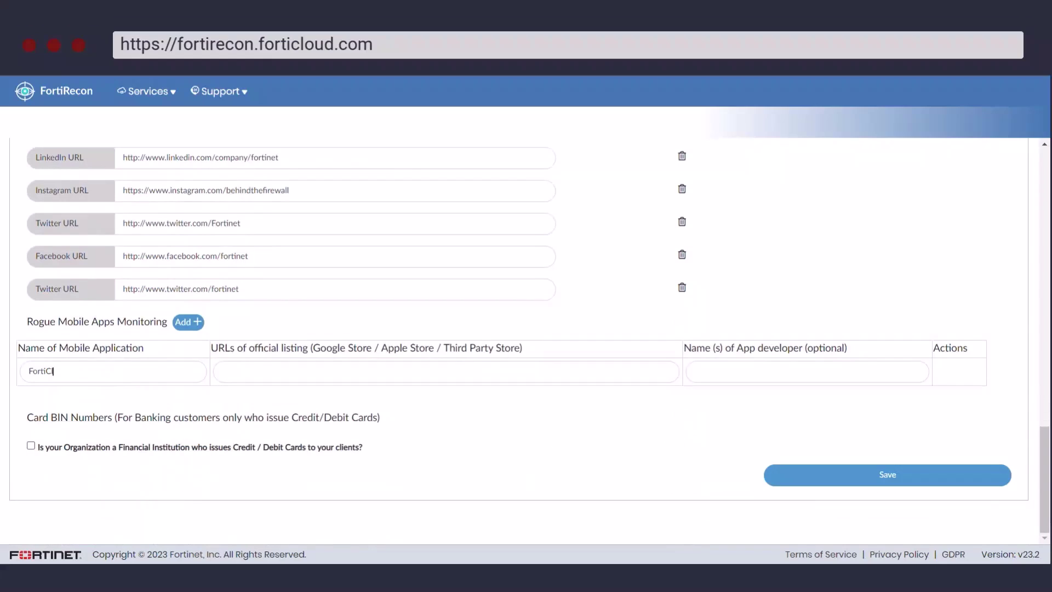
type("Client")
type("play.google")
type(".com/store/apps/forticl")
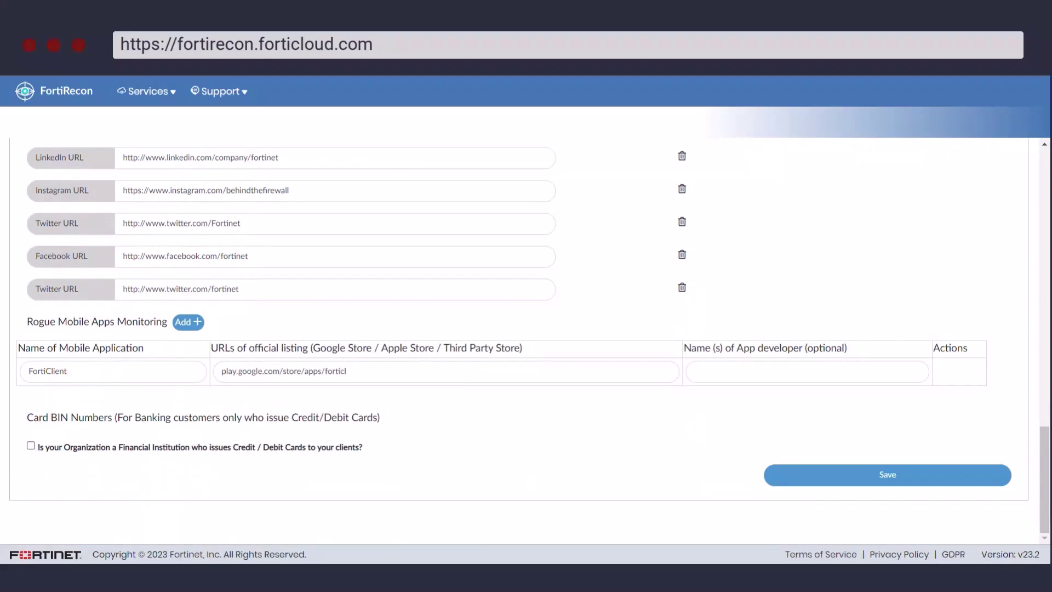
type("ient")
key("Tab")
type("Fortinet")
left_click(196, 323)
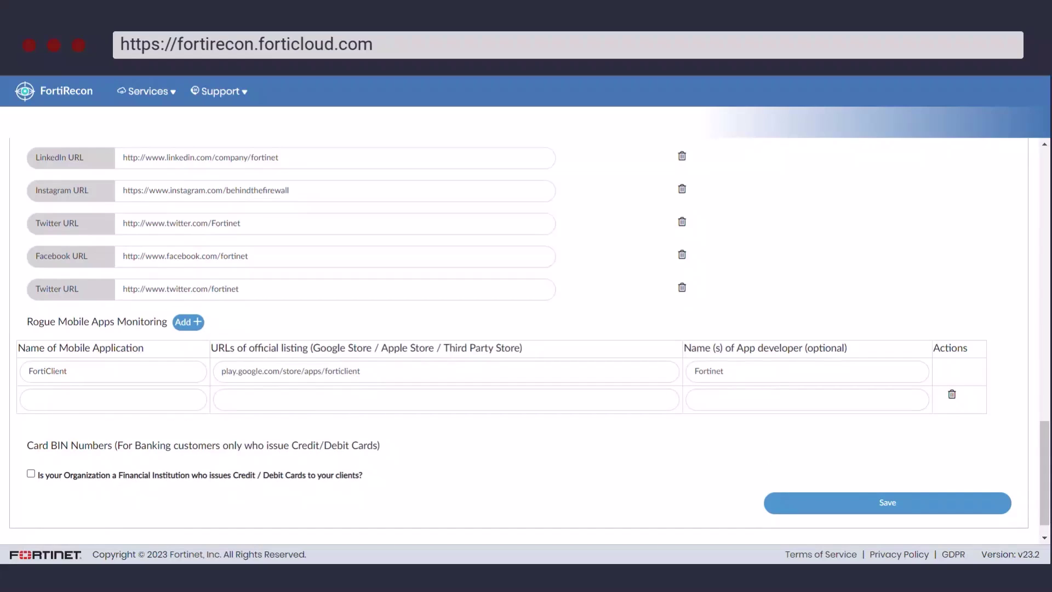
left_click(953, 395)
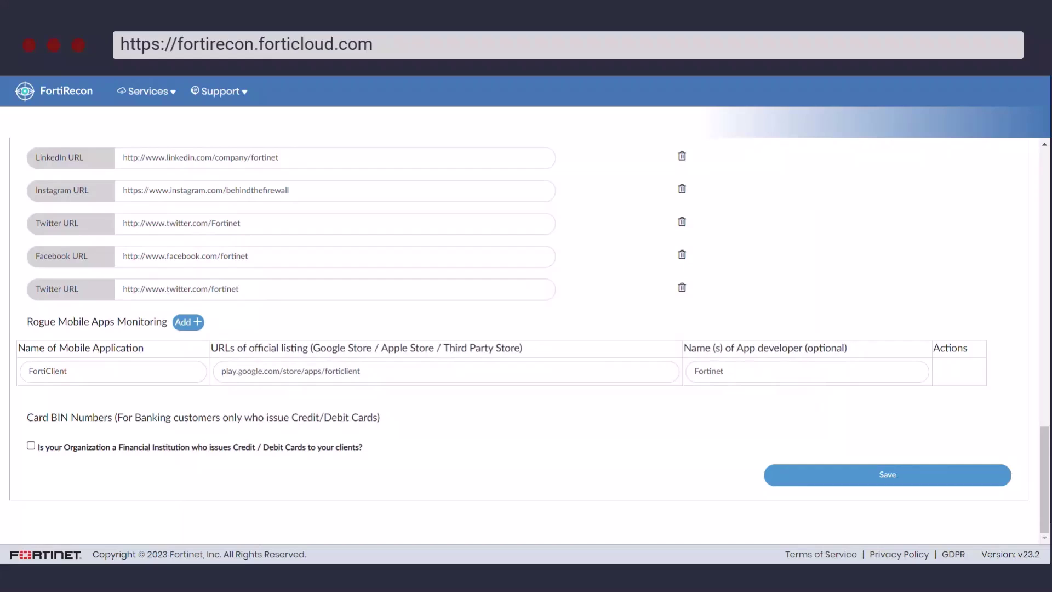
Flag the organization as a card-issuing institution and start entering card BIN numbers.
left_click(31, 445)
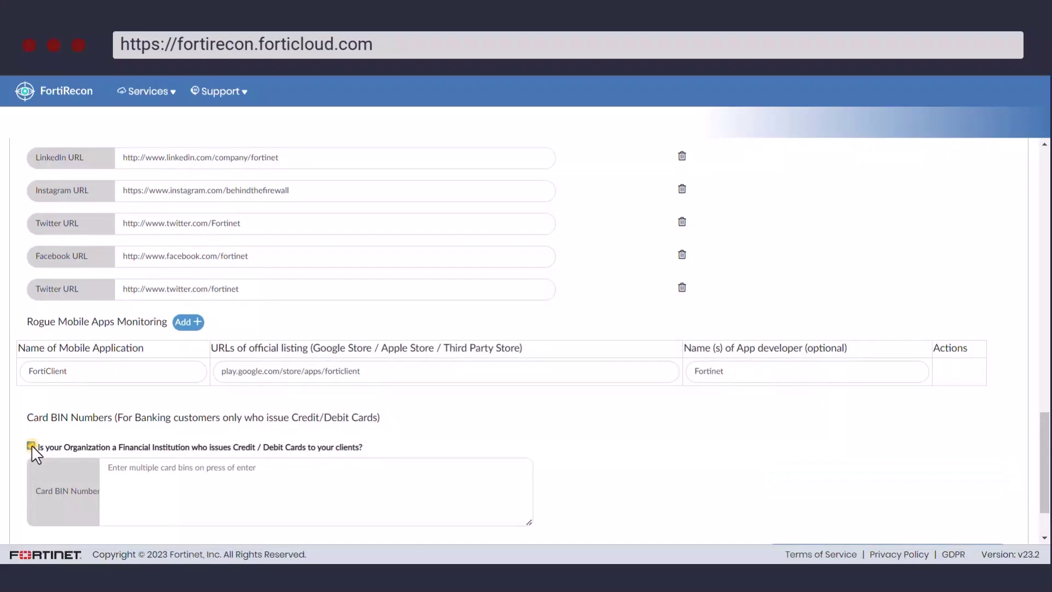
scroll(32, 446, "down", 2)
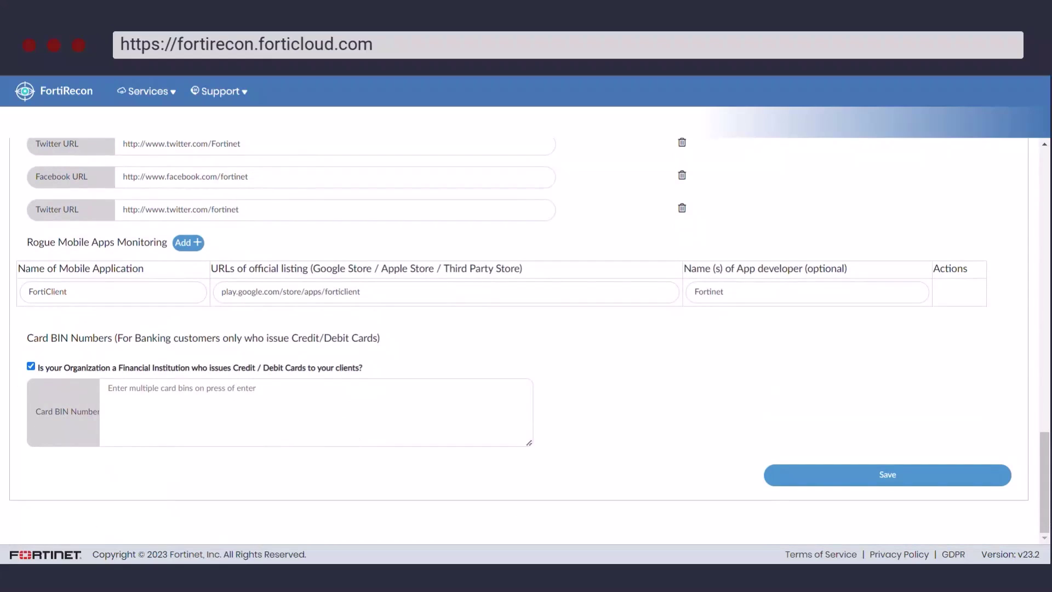
type("78 ")
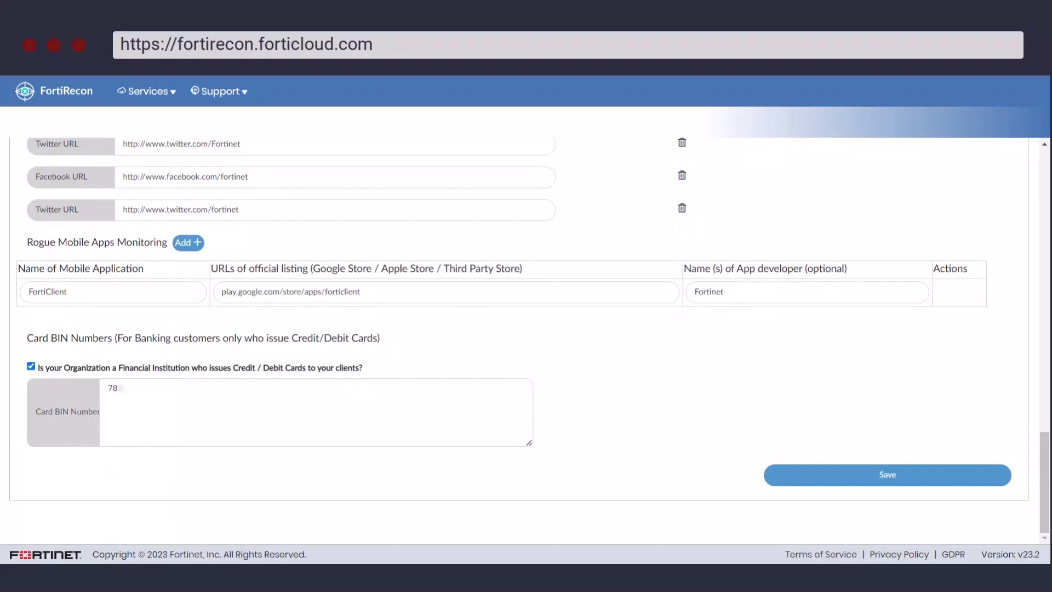
type("56")
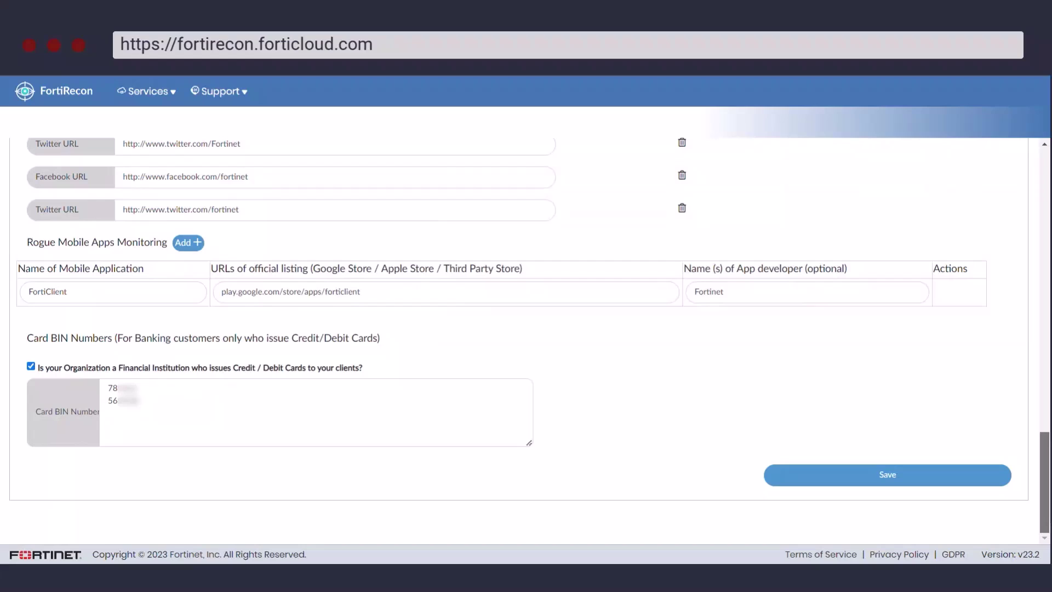
Save the provisioning form to get the submission success confirmation.
left_click(916, 474)
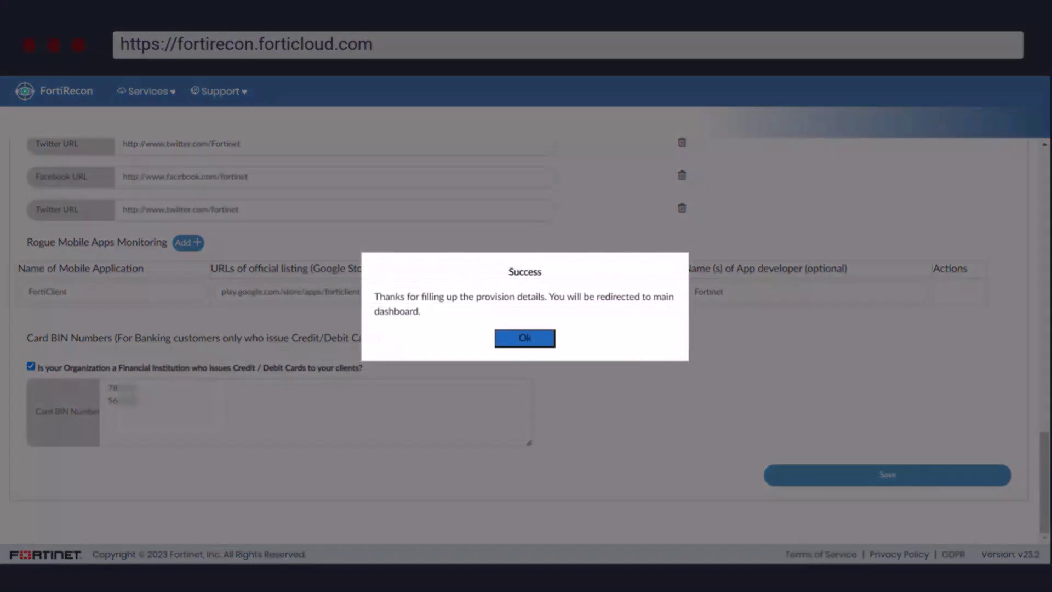